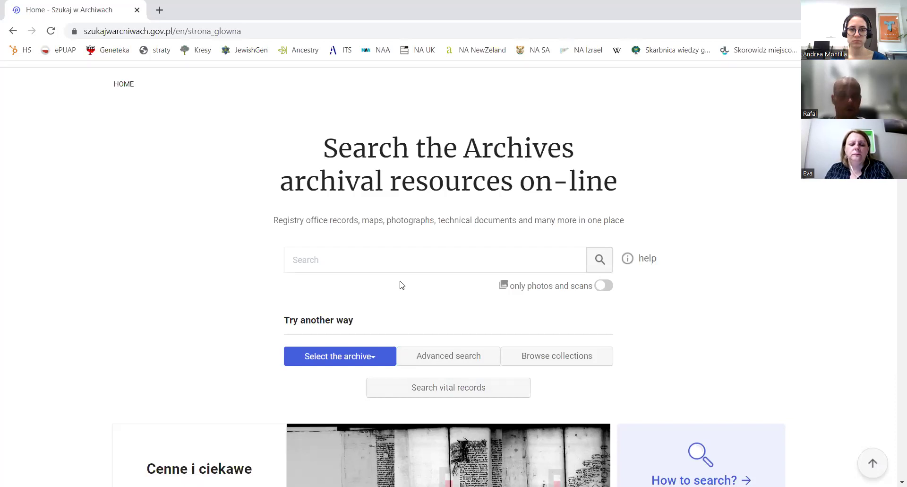
Open the vital records search and look up records for the location radom
left_click(435, 396)
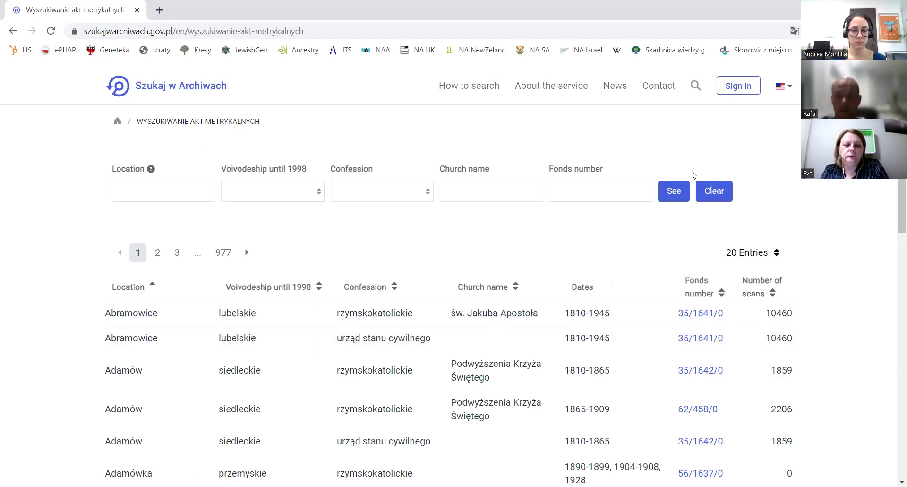
scroll(454, 272, "down", 1)
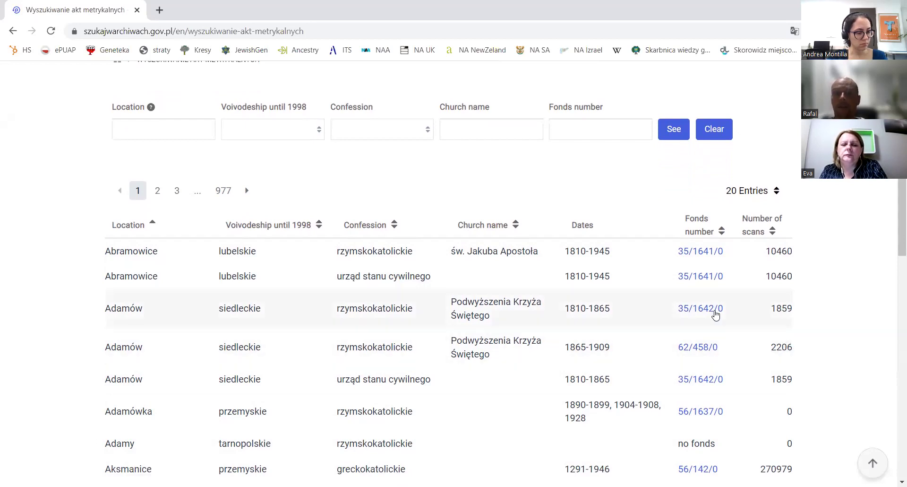
scroll(716, 314, "up", 2)
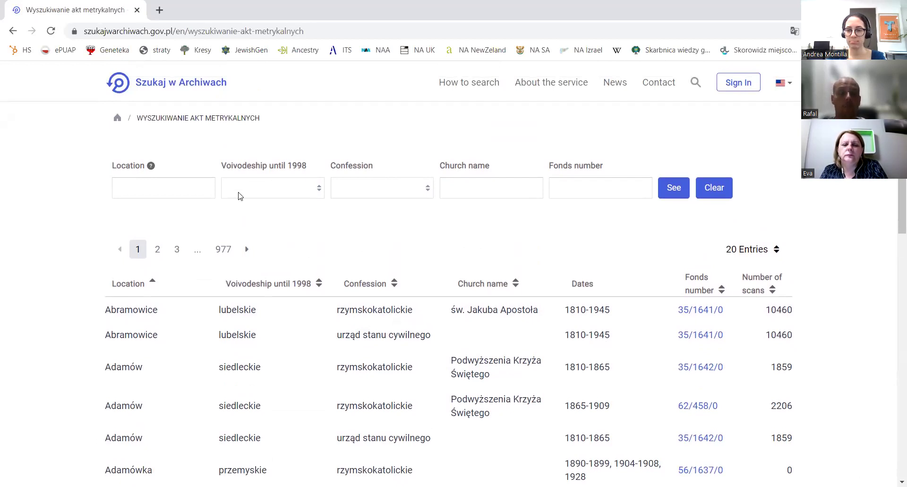
left_click(187, 191)
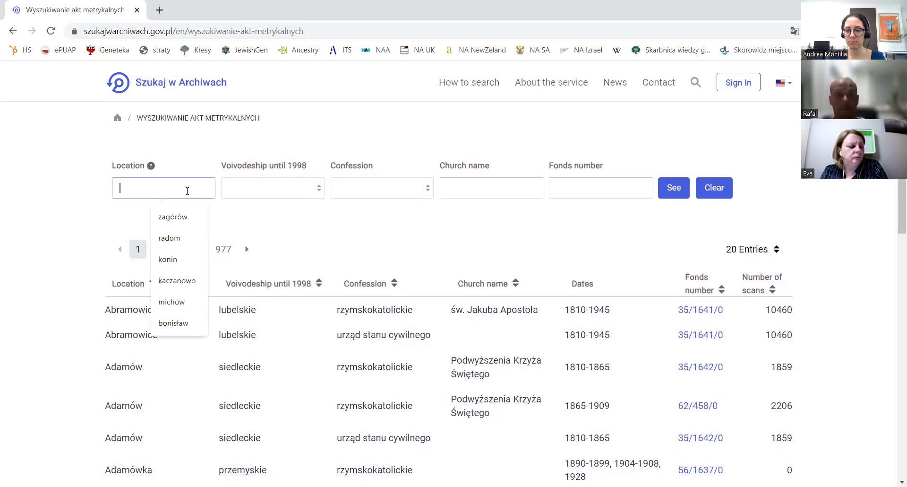
left_click(182, 238)
left_click(669, 189)
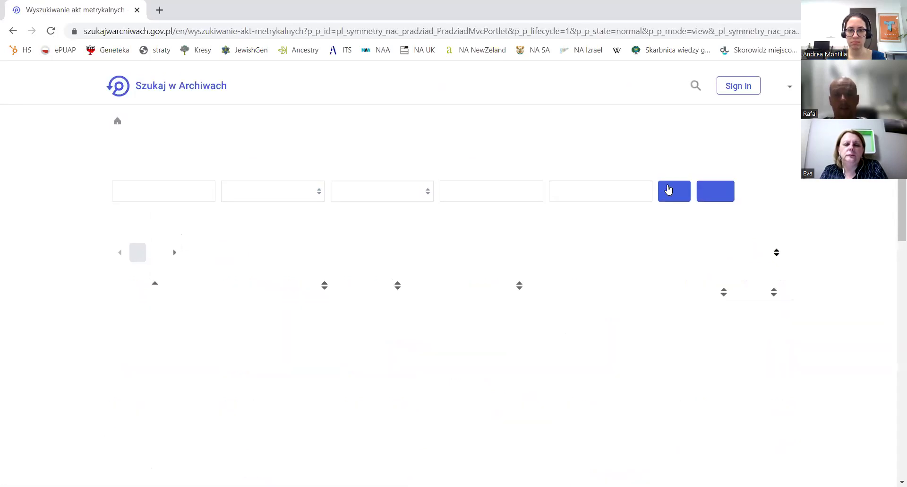
Review the Radom results and open the mojżeszowe fonds 58/190/0 dated 1826-1920
scroll(894, 180, "down", 5)
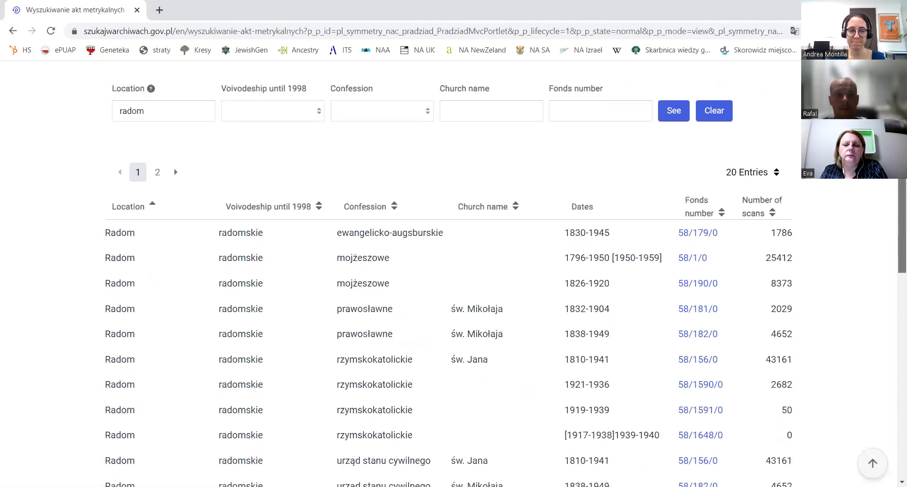
scroll(895, 181, "down", 4)
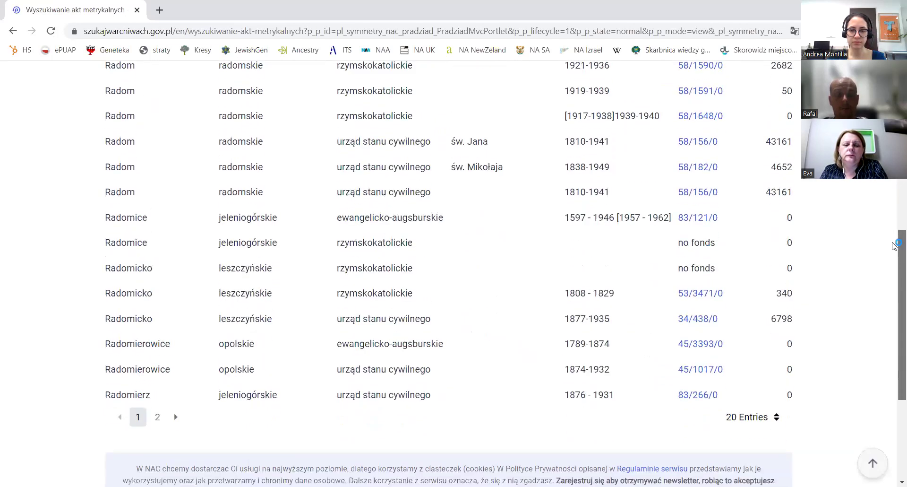
scroll(895, 181, "up", 3)
scroll(895, 180, "up", 3)
scroll(895, 181, "down", 1)
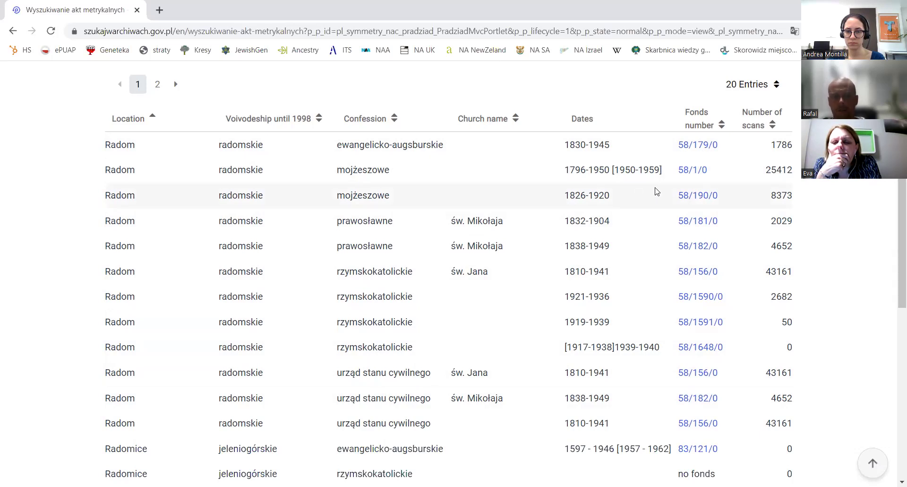
left_click(690, 203)
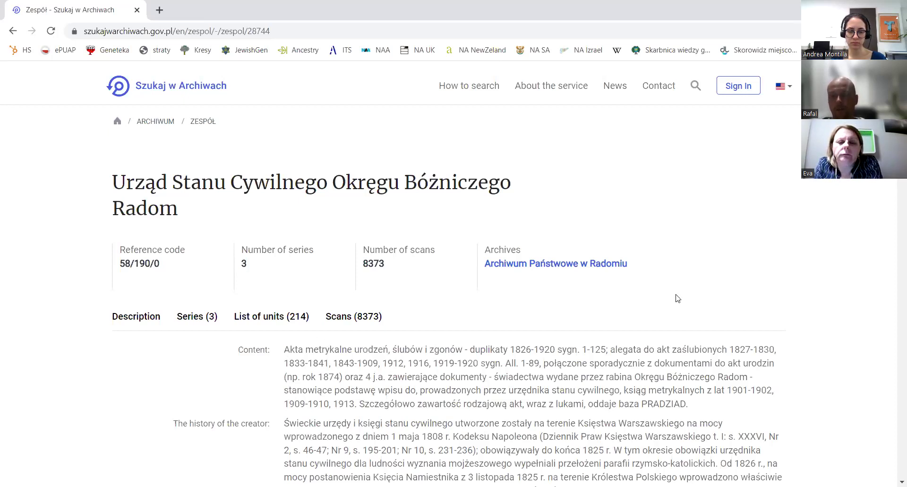
List the series of the fonds and open the Księgi metrykalne series
scroll(453, 284, "down", 1)
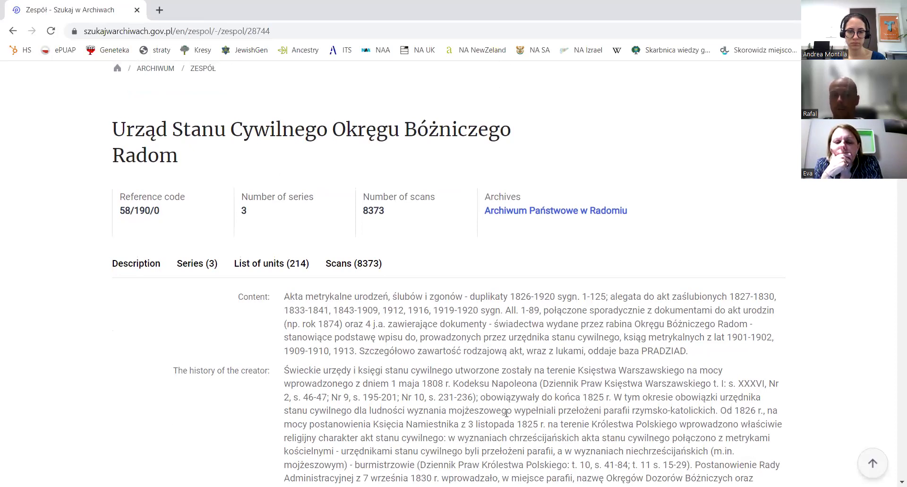
left_click(196, 271)
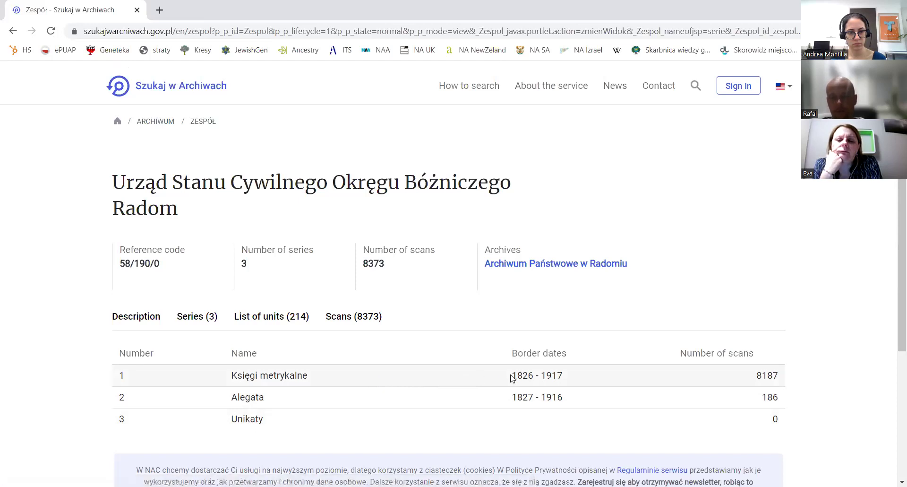
left_click(269, 379)
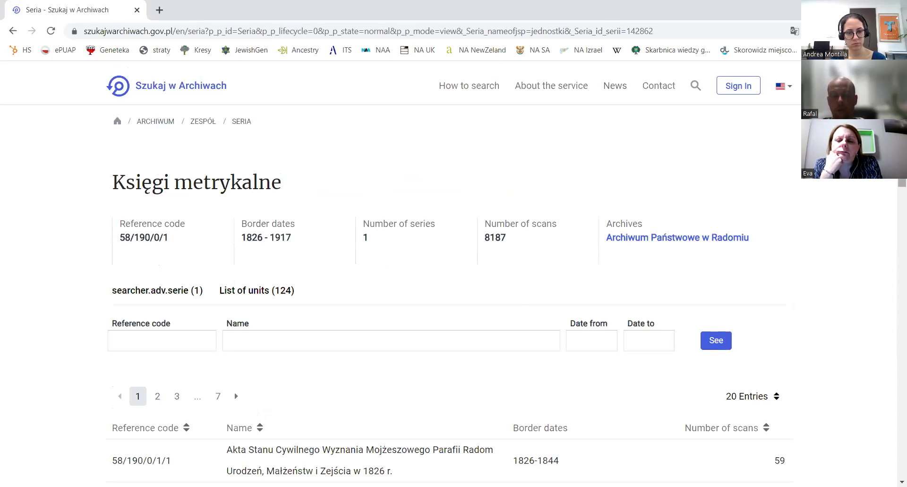
Try to filter the series' units by date from 1870 to 1871
scroll(894, 189, "down", 5)
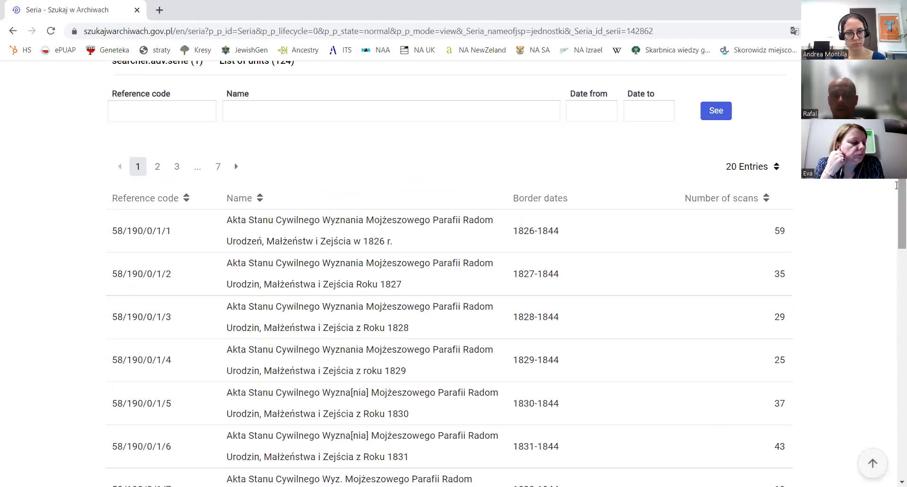
left_click(582, 112)
type("1870")
left_click(646, 110)
type("1871")
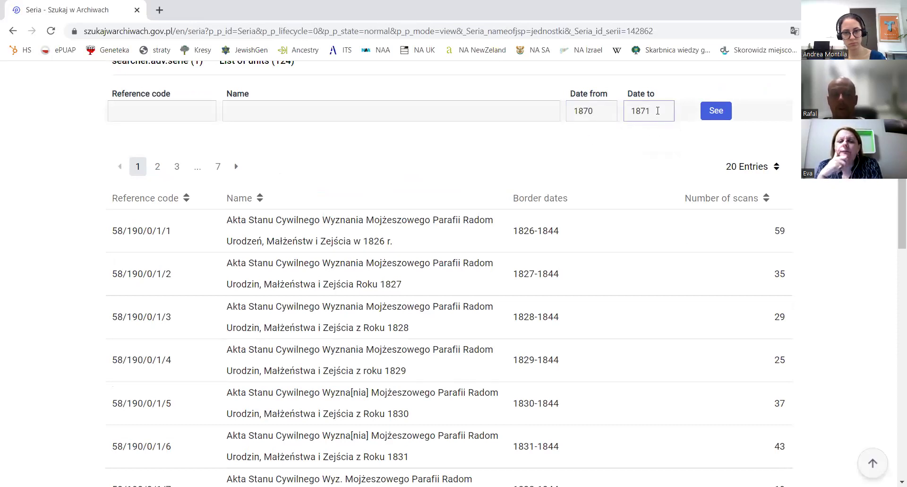
left_click(715, 110)
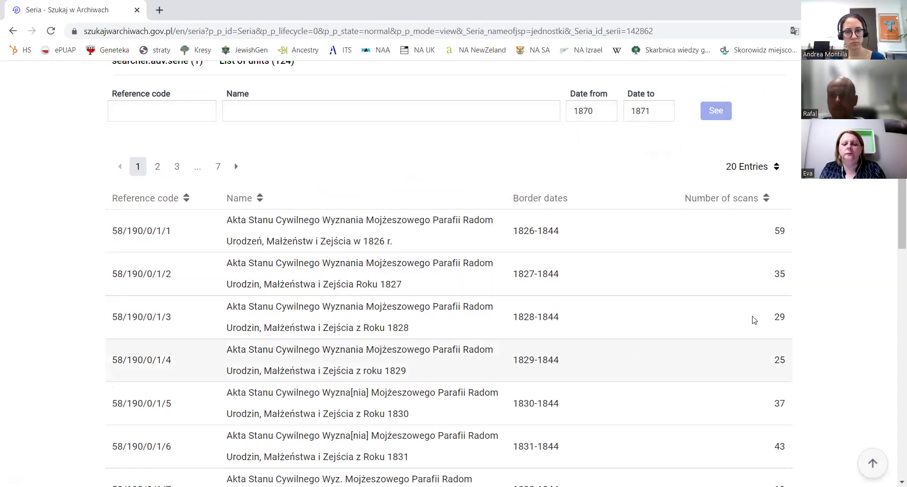
left_click_drag(895, 242, 894, 175)
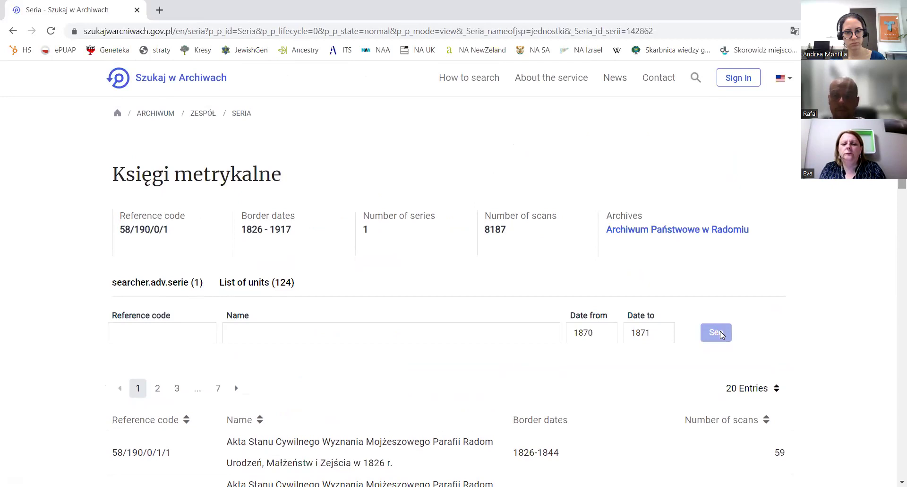
Browse the unfiltered unit list, going to page 3 and on to page 4
left_click_drag(893, 276, 891, 399)
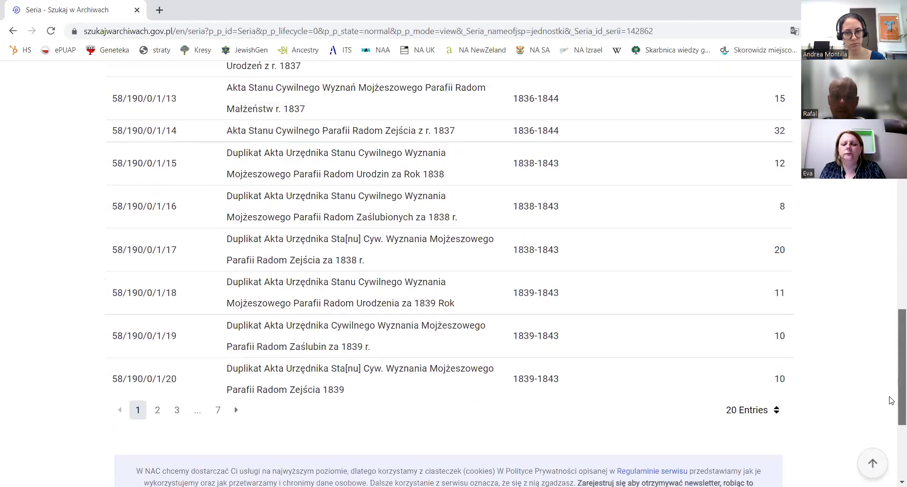
scroll(894, 325, "up", 3)
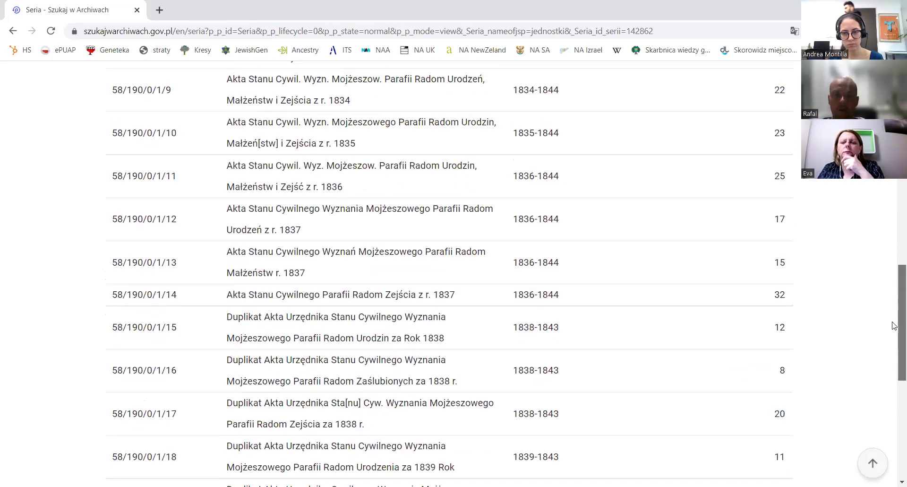
scroll(894, 325, "up", 10)
left_click_drag(894, 206, 891, 422)
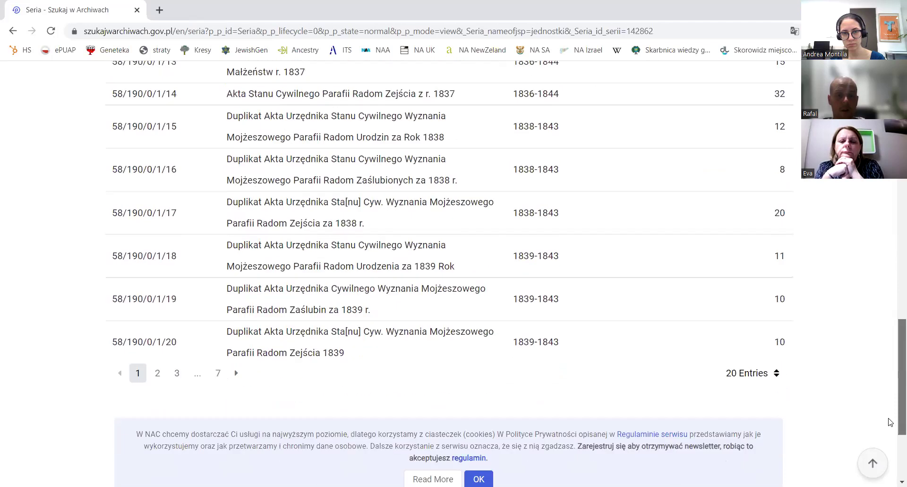
scroll(891, 421, "down", 1)
left_click(177, 330)
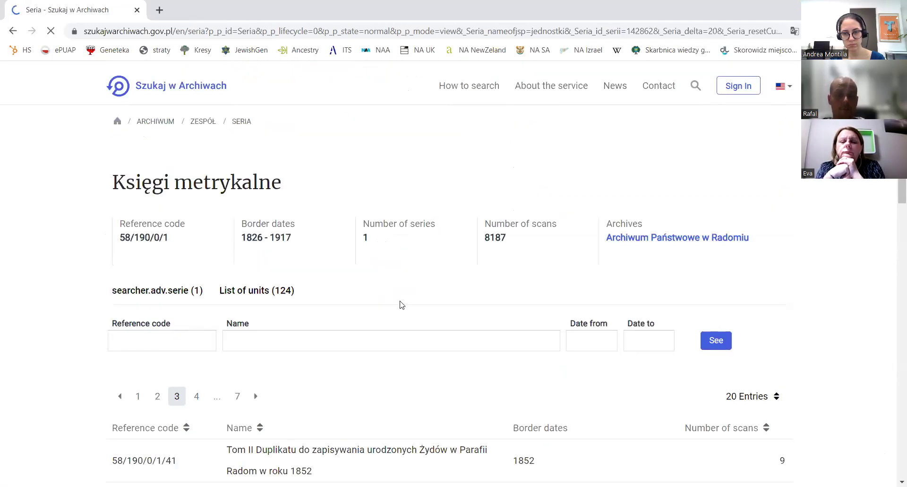
scroll(895, 215, "down", 15)
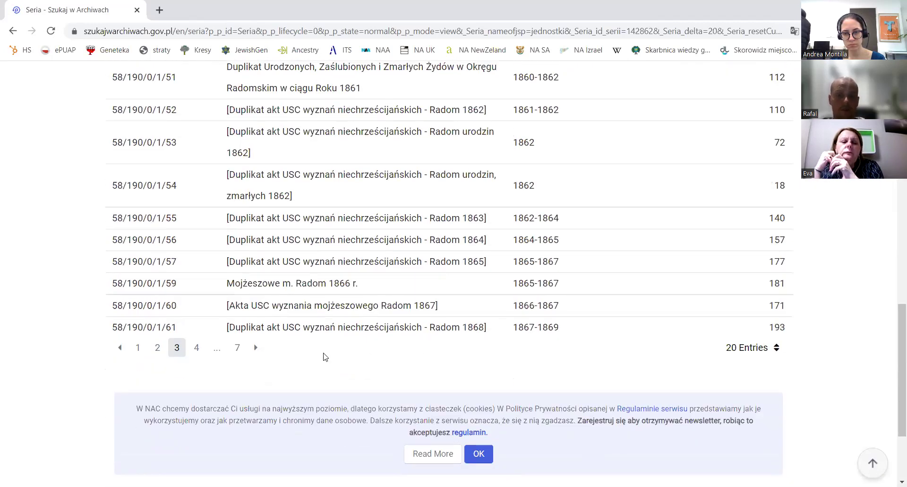
left_click(197, 348)
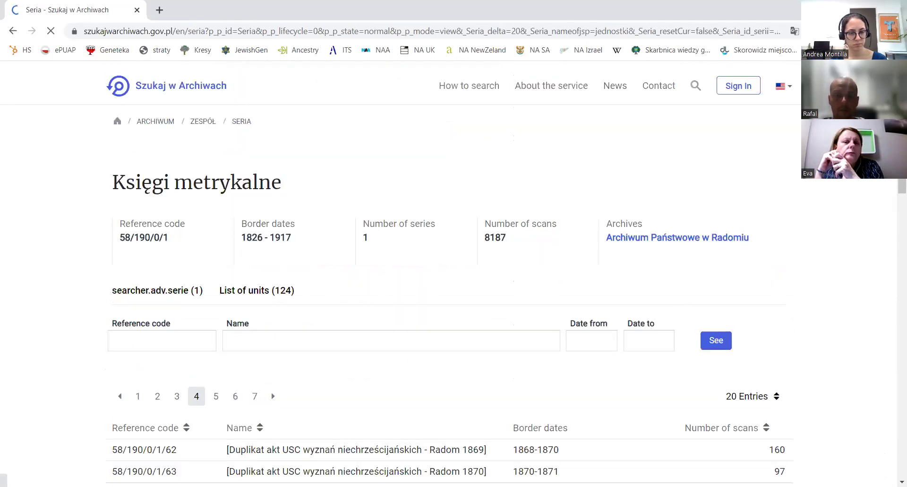
Open the unit "Duplikat akt USC wyznań niechrześcijańskich - Radom 1870" and display its scan 3 in the viewer
scroll(894, 213, "down", 5)
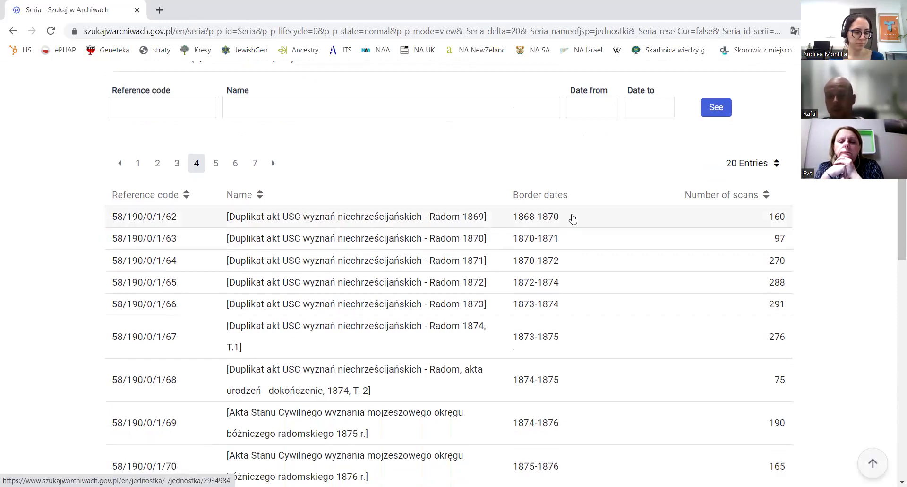
left_click(497, 242)
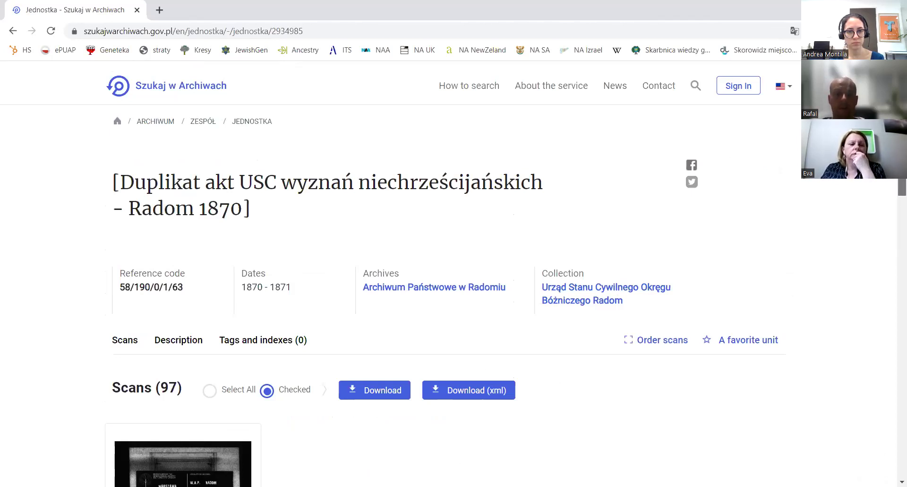
scroll(894, 191, "down", 3)
left_click_drag(894, 191, 894, 216)
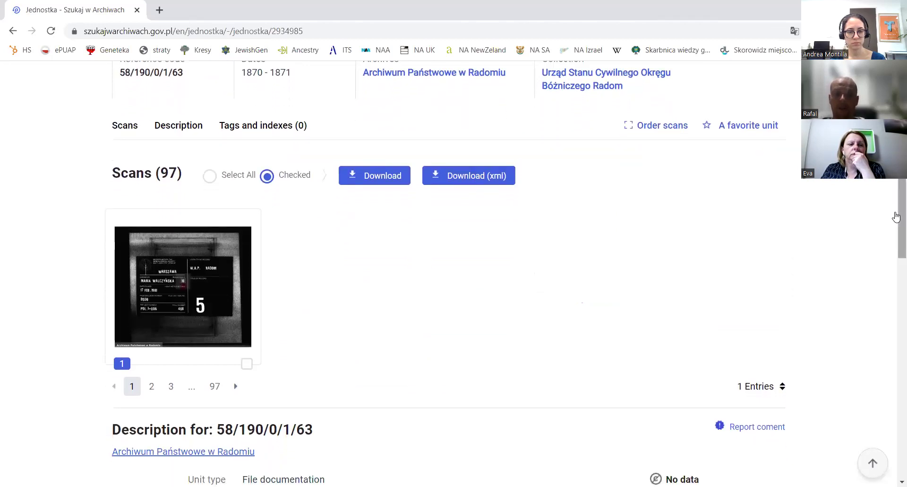
left_click(171, 388)
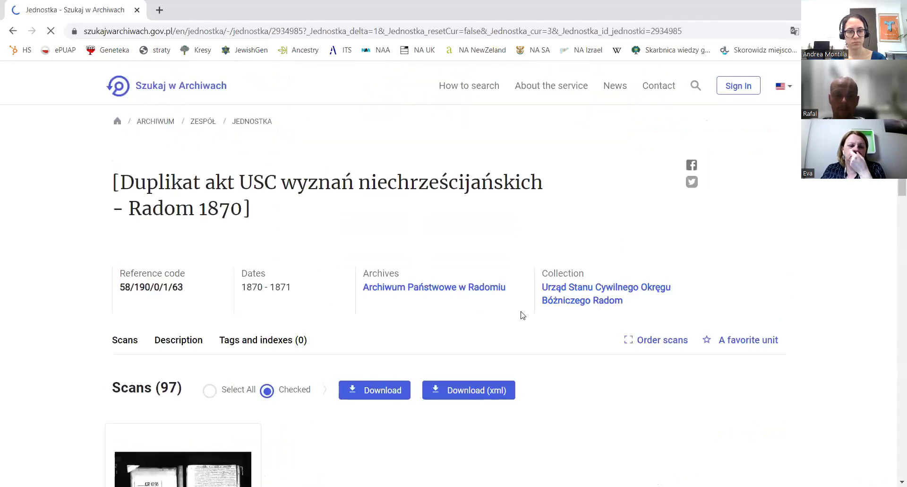
scroll(894, 191, "down", 4)
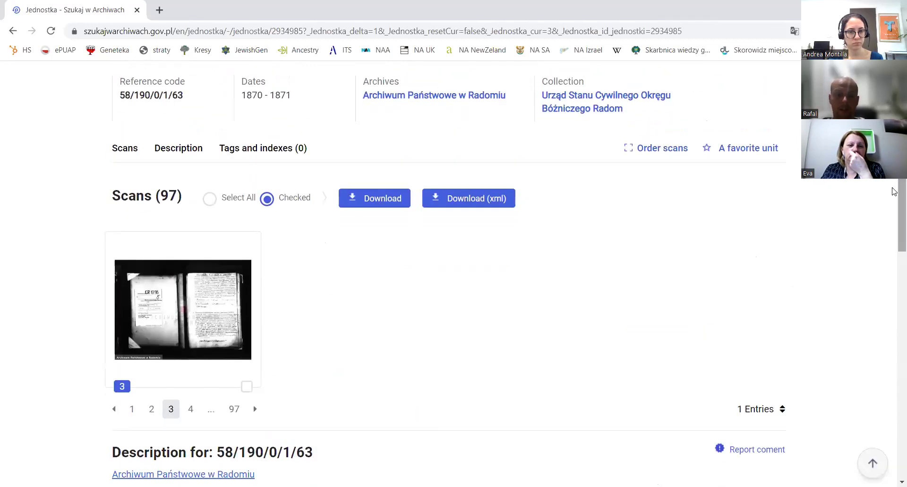
left_click(208, 313)
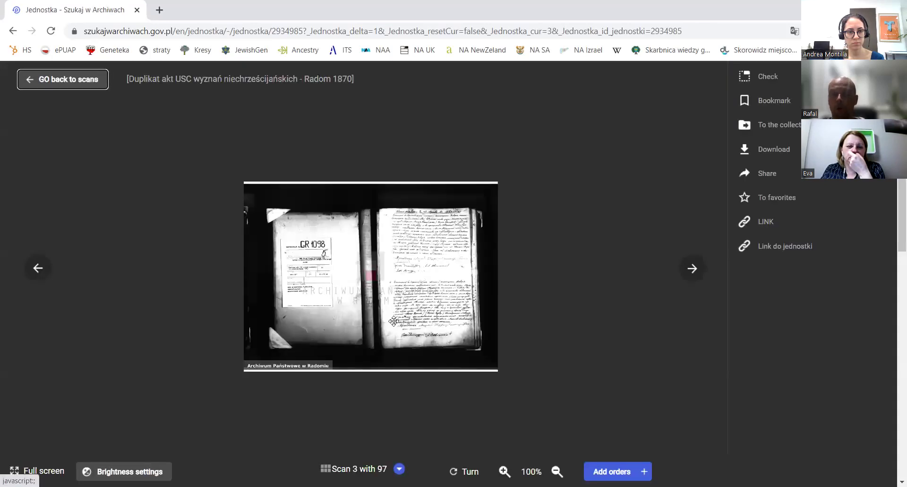
Enlarge scan 3 to 235%, and advance to scan 4 and enlarge it to 210%
double_click(505, 471)
left_click(504, 471)
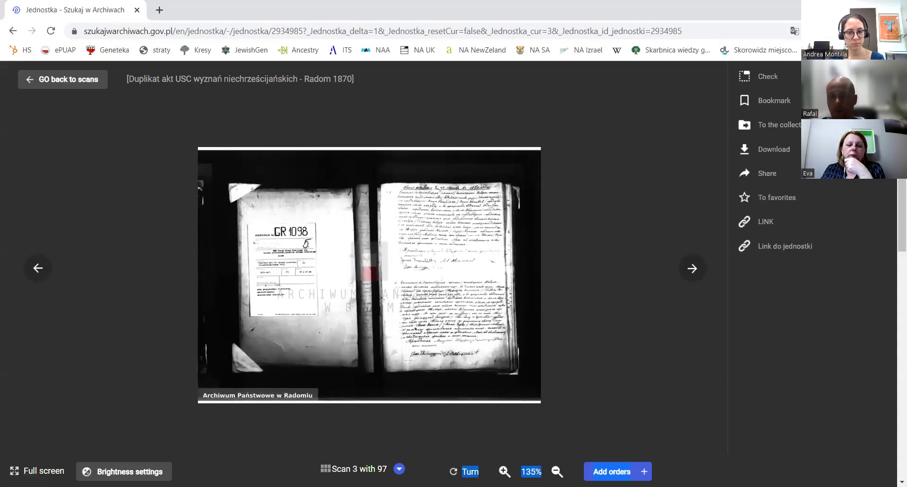
left_click(505, 471)
left_click(505, 471)
left_click(505, 471)
left_click(504, 471)
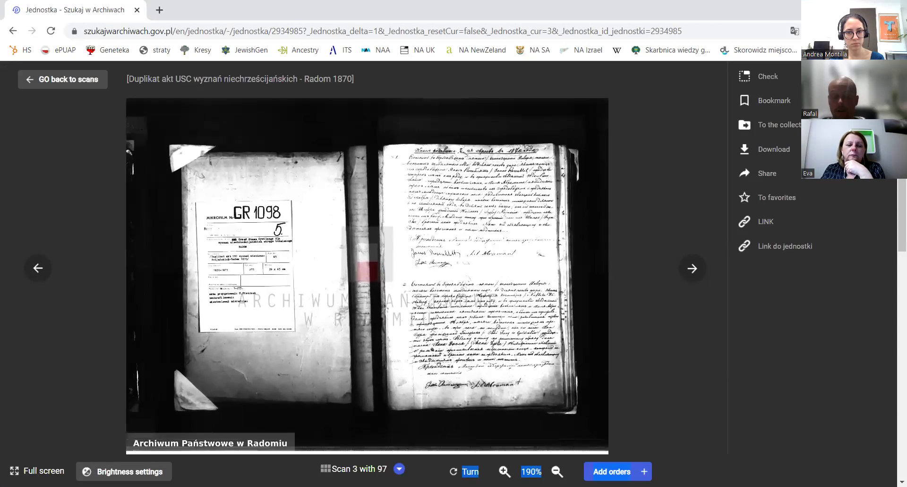
left_click(505, 471)
left_click(505, 471)
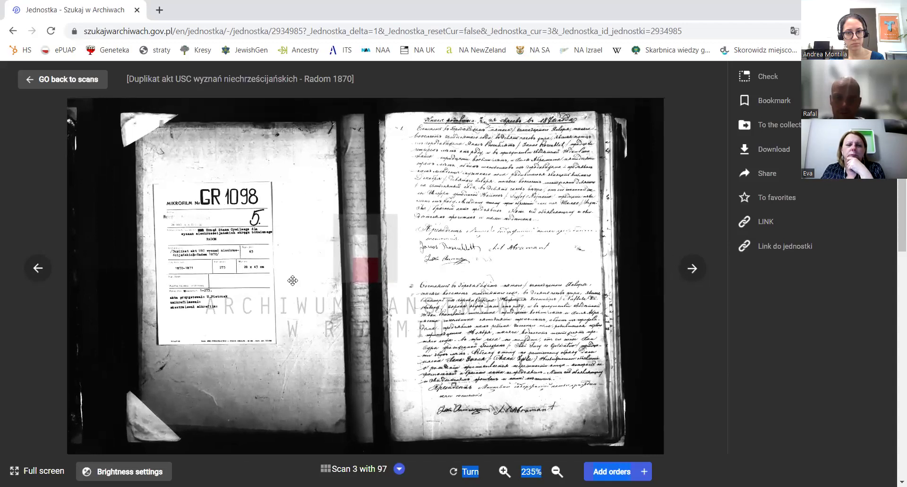
left_click(691, 269)
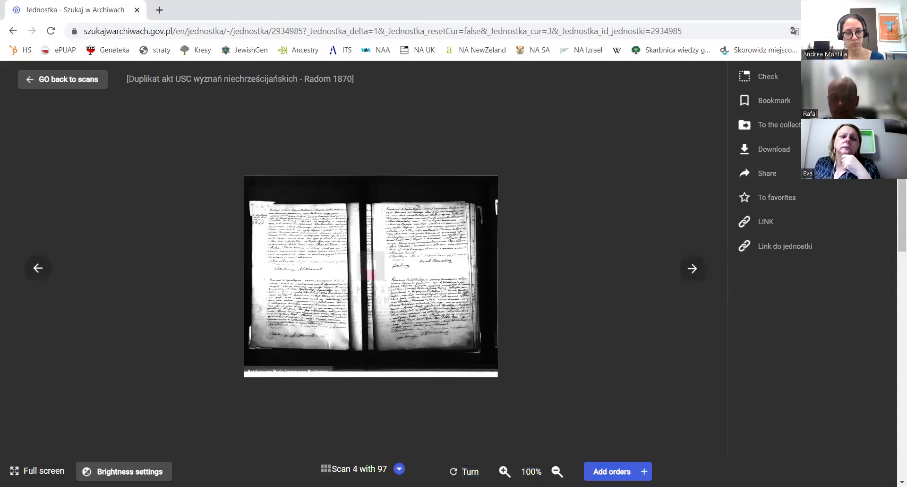
left_click(504, 471)
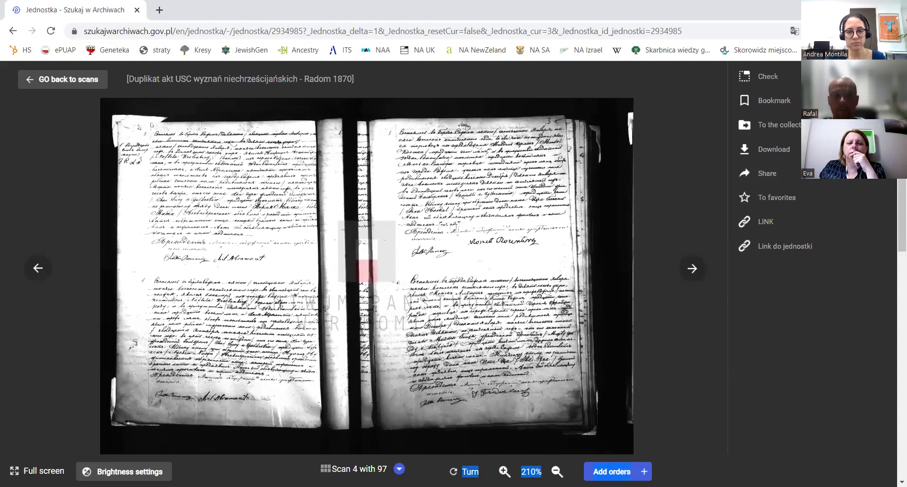
Leave the scan viewer and return to the archive site's home page
left_click(58, 81)
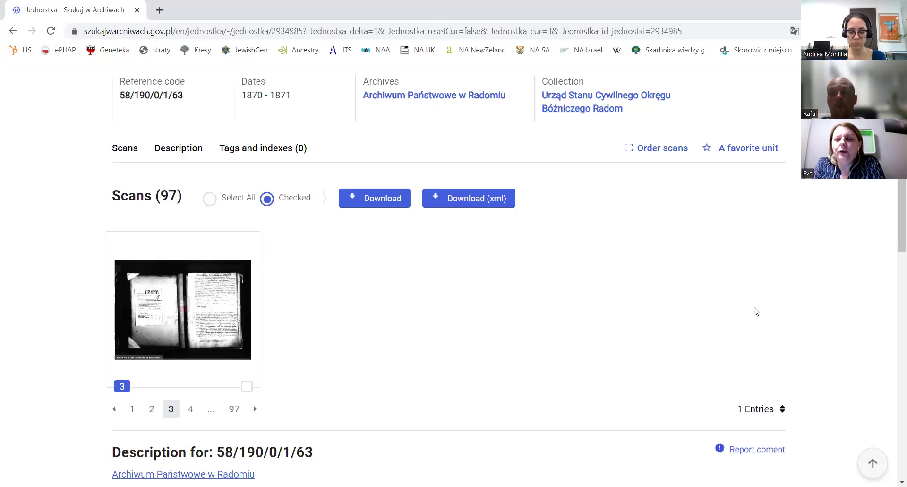
left_click_drag(894, 210, 895, 189)
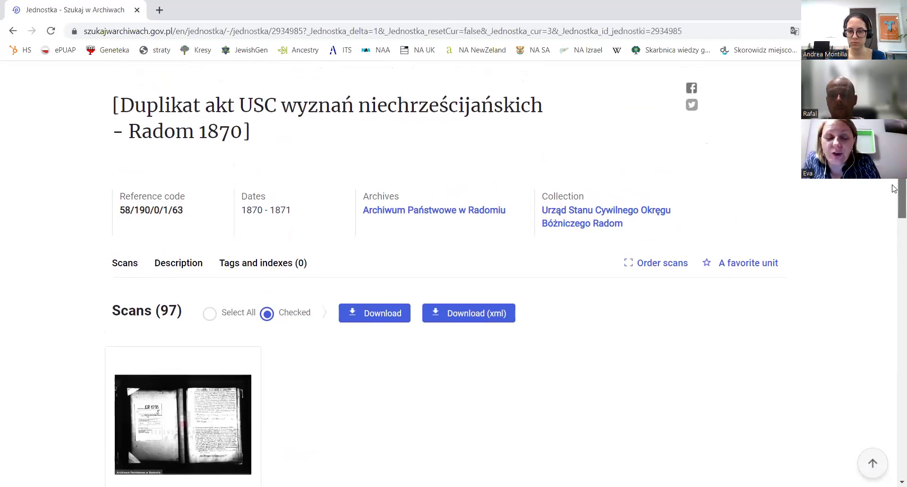
left_click_drag(894, 188, 894, 179)
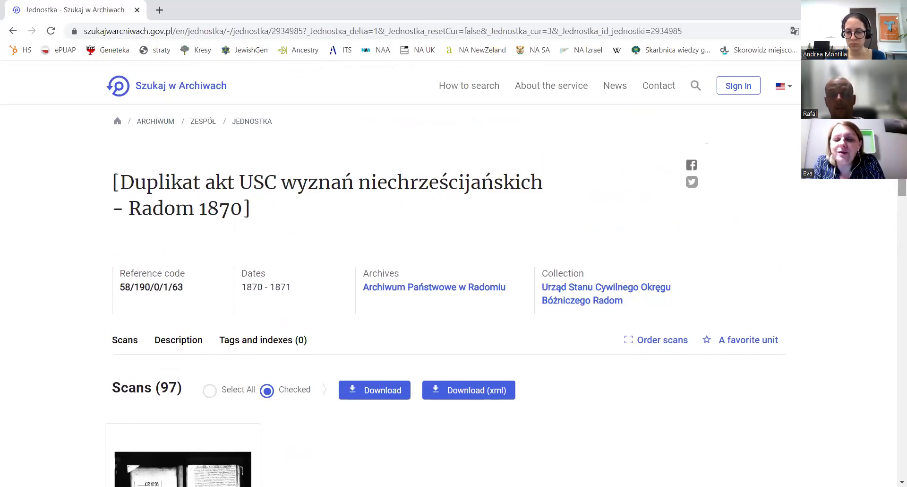
left_click(118, 85)
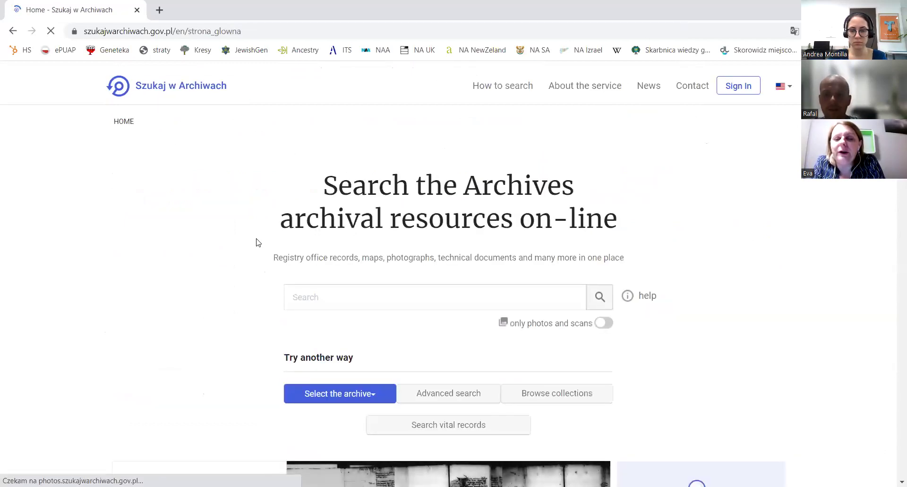